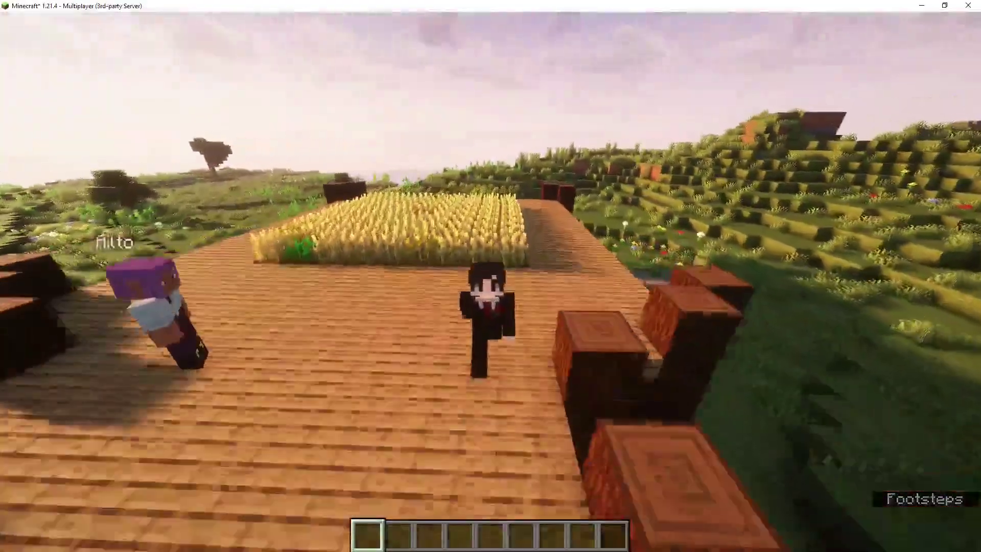
- Cycle the camera to first-person view with F5 so the other player is in sight
{"action": "key", "text": "F5"}
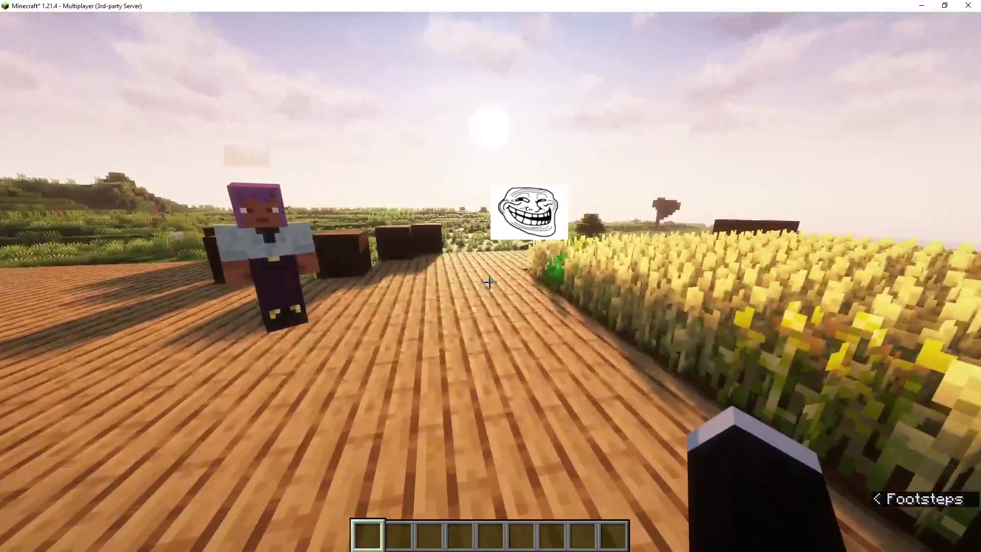
- Run /plugins to list the server's plugins, then /marry to show the Marriage command help
{"action": "key", "text": "slash"}
{"action": "type", "text": "/"}
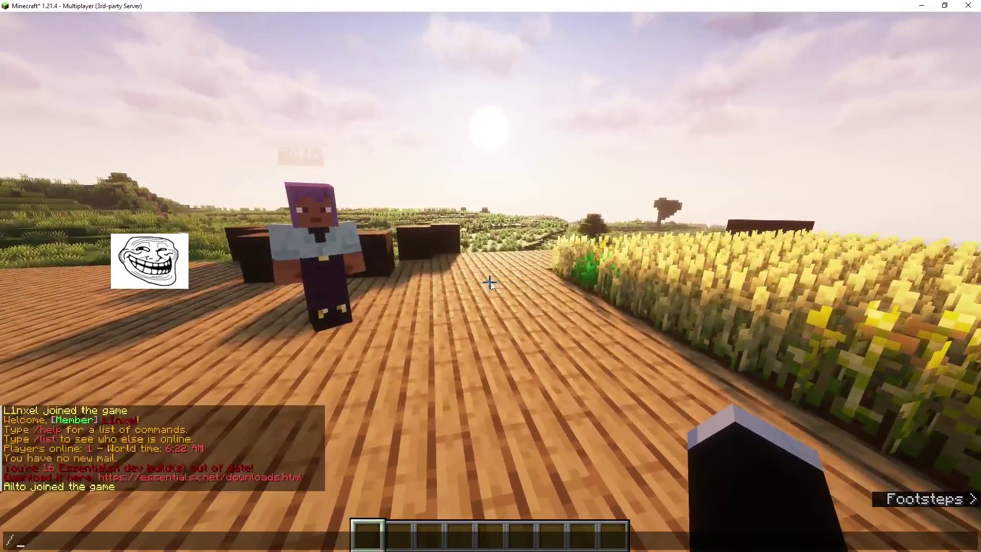
{"action": "type", "text": "place"}
{"action": "key", "text": "Escape"}
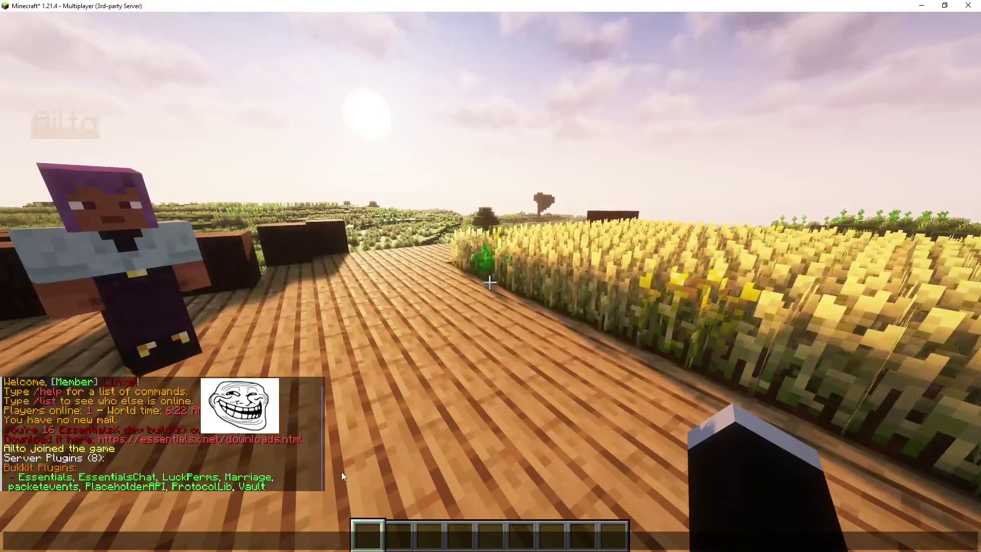
{"action": "key", "text": "slash"}
{"action": "type", "text": "/"}
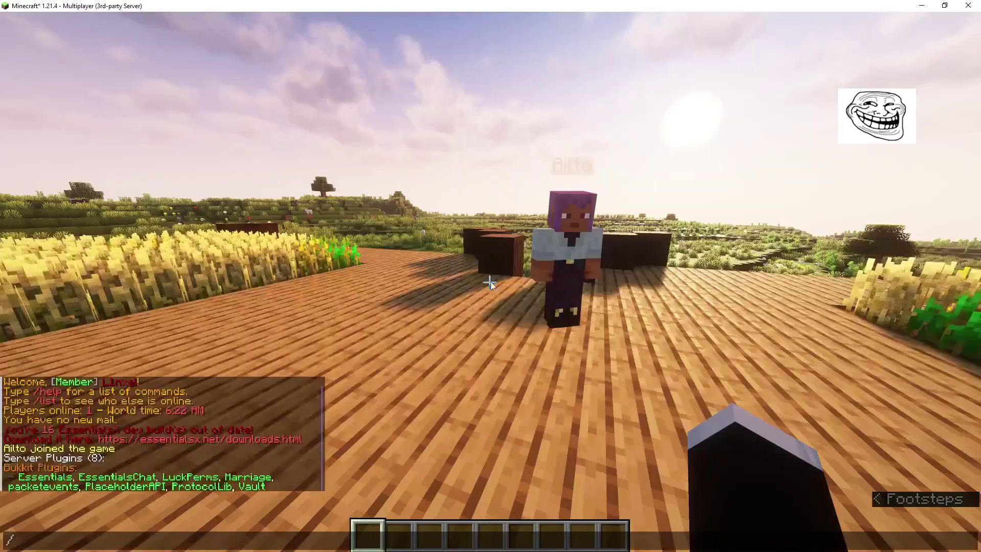
{"action": "type", "text": "m"}
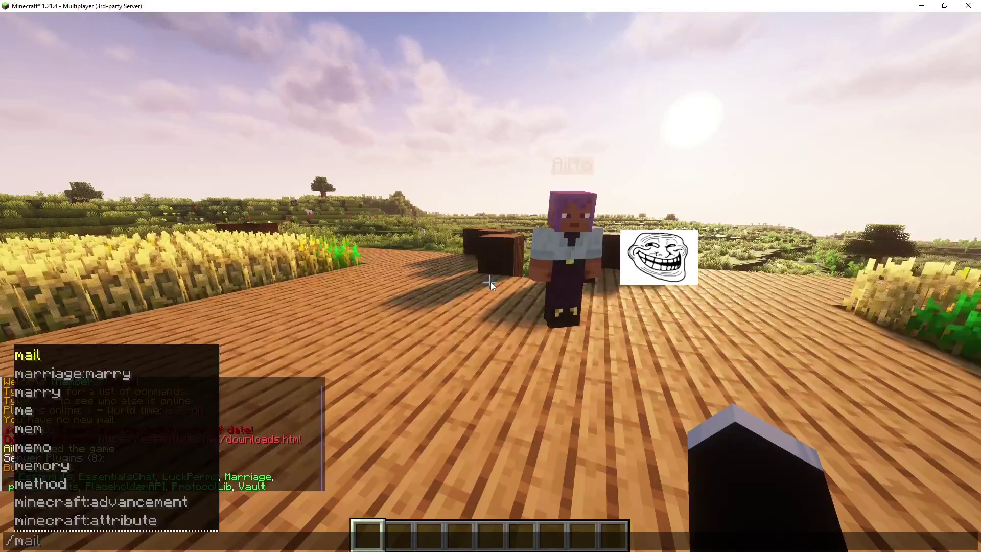
{"action": "type", "text": "arry"}
{"action": "key", "text": "Return"}
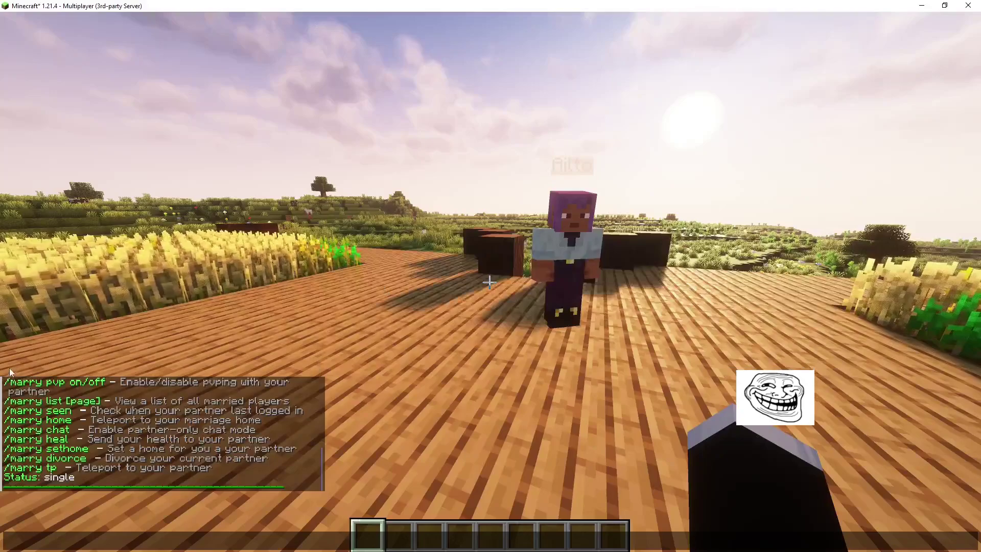
{"action": "scroll", "coordinate": [490, 281], "scroll_direction": "up", "scroll_amount": 4}
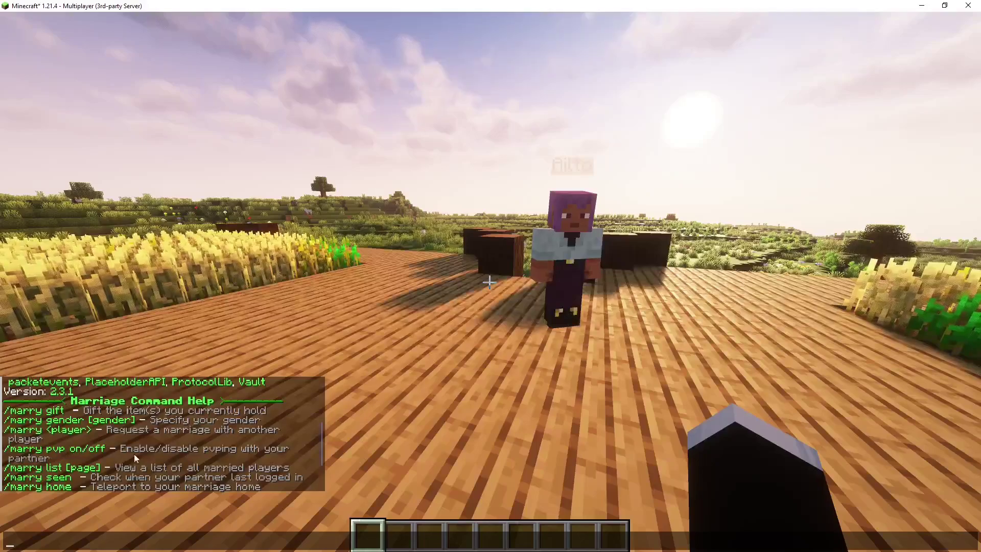
{"action": "scroll", "coordinate": [86, 468], "scroll_direction": "down", "scroll_amount": 4}
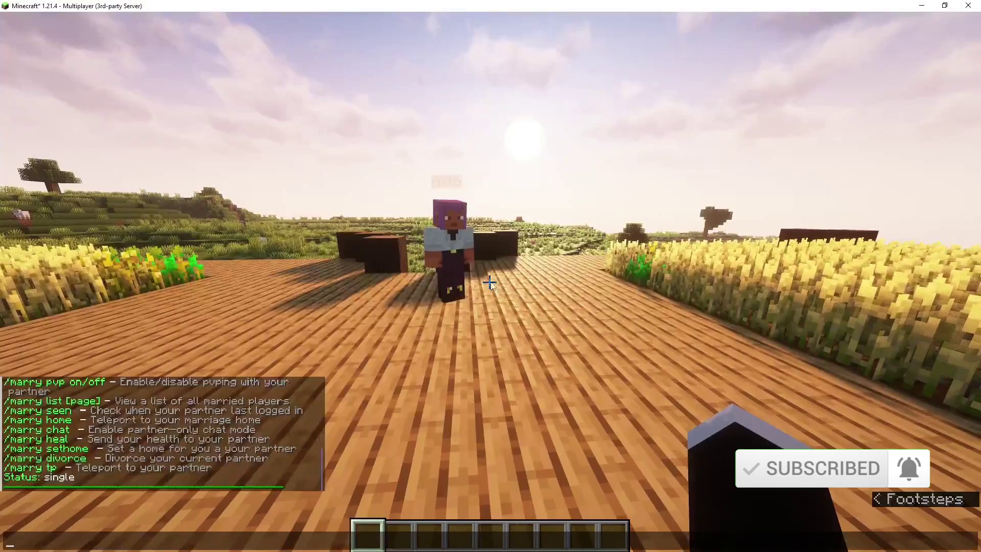
{"action": "type", "text": "/marry Alto"}
- Send /marry to the other player and accept it from their account so both are married
{"action": "key", "text": "Return"}
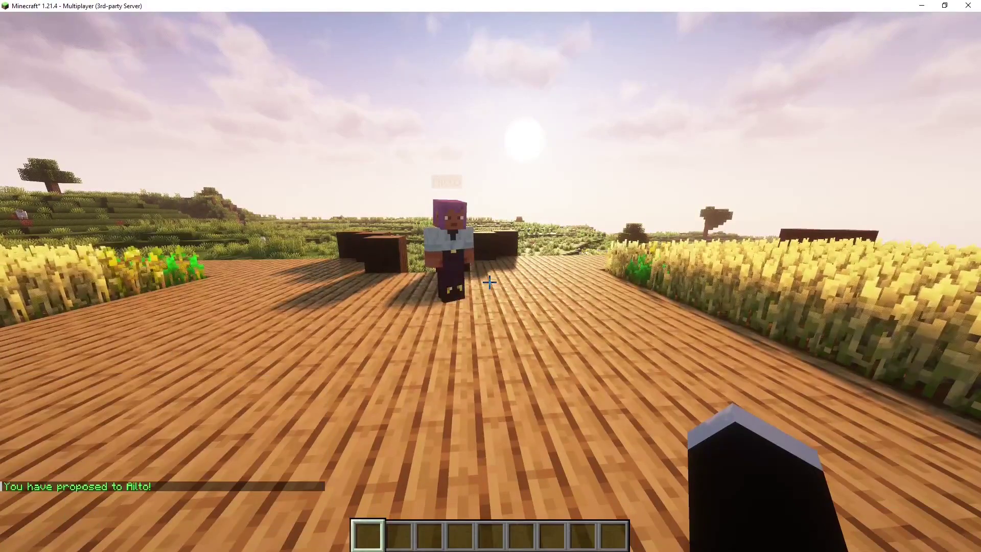
{"action": "key", "text": "t"}
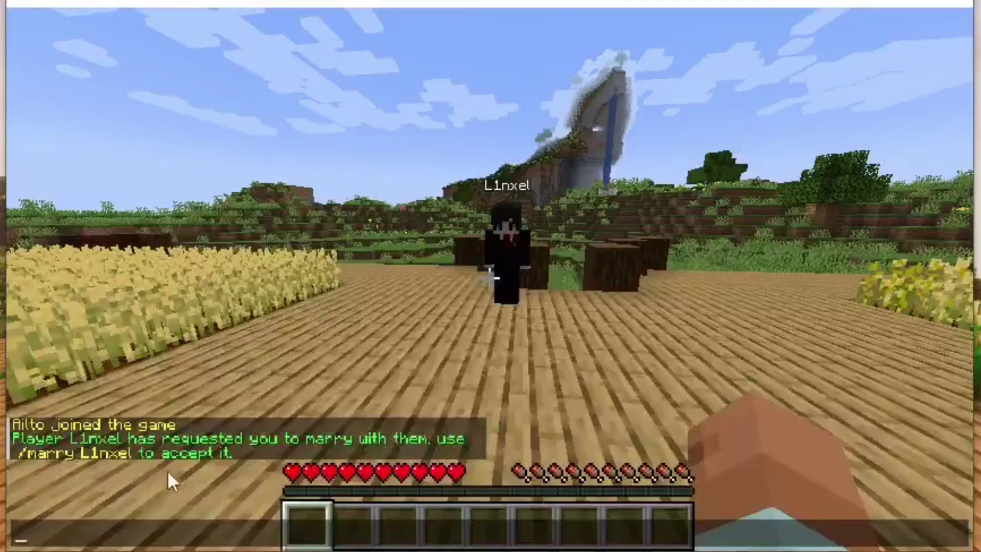
{"action": "type", "text": "/marry L1nxel"}
{"action": "key", "text": "Return"}
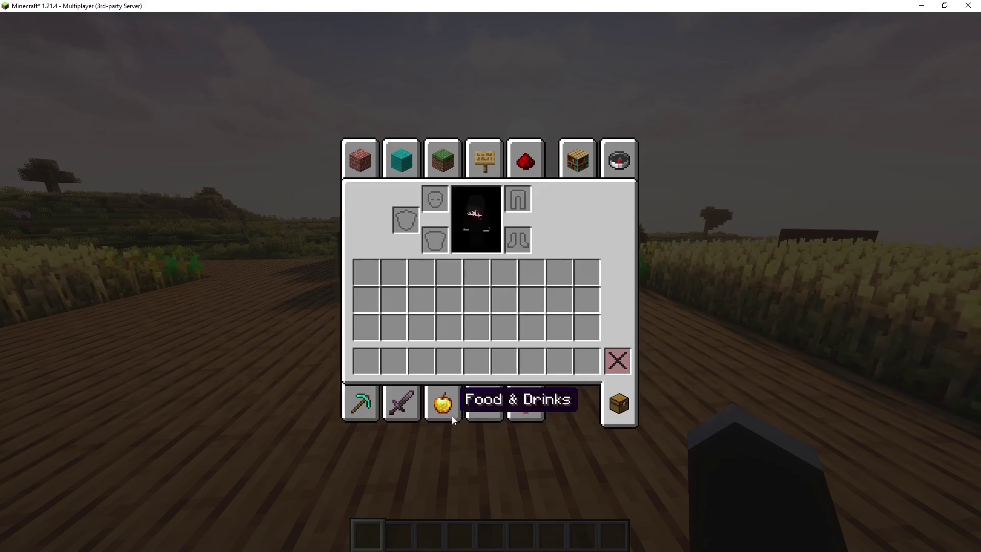
- Fill the hotbar with iron ingots, gold nuggets and other Ingredients items from creative inventory
{"action": "left_click", "coordinate": [483, 402]}
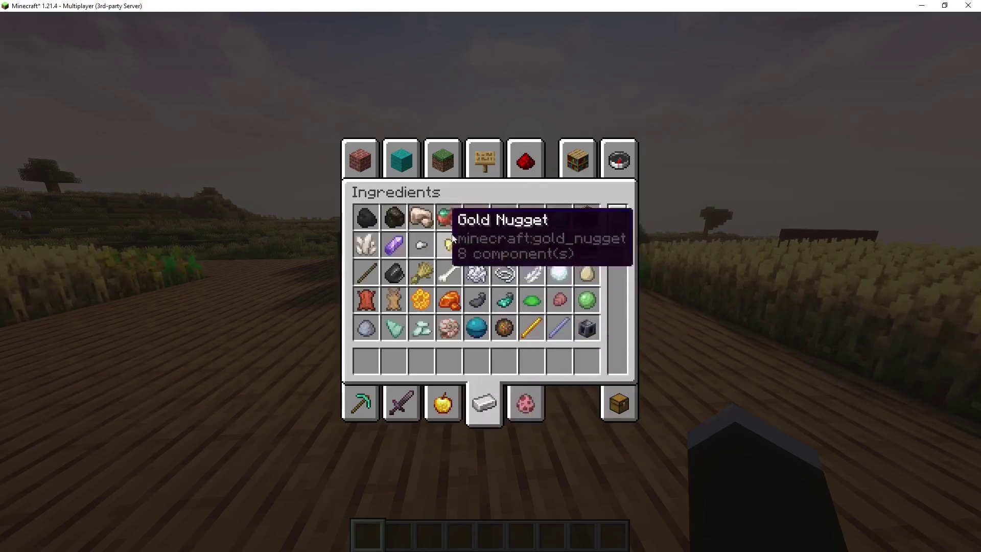
{"action": "left_click", "coordinate": [450, 360]}
{"action": "left_click", "coordinate": [448, 246]}
{"action": "left_click", "coordinate": [477, 360]}
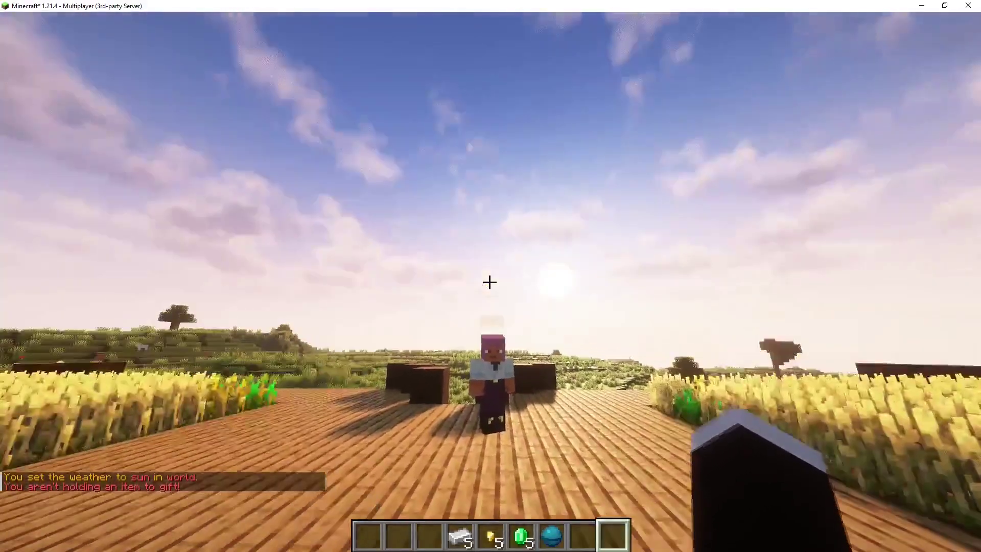
{"action": "type", "text": "8"}
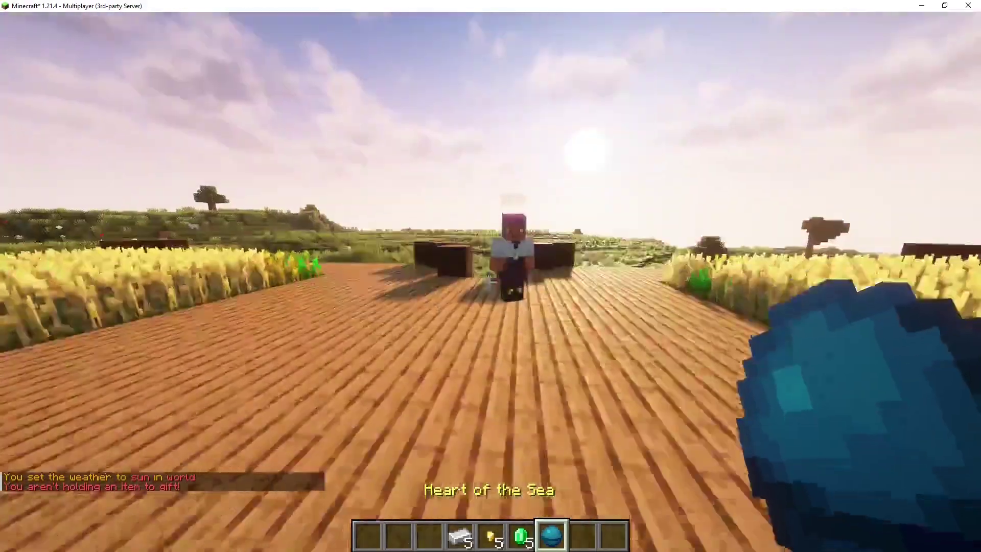
{"action": "type", "text": "/marry gift Alto_"}
- Gift the heart of the sea, emeralds, gold nuggets and iron ingots to the partner via /marry gift
{"action": "key", "text": "Return"}
{"action": "type", "text": "7/marry gift Alto_"}
{"action": "key", "text": "Return"}
{"action": "type", "text": "6"}
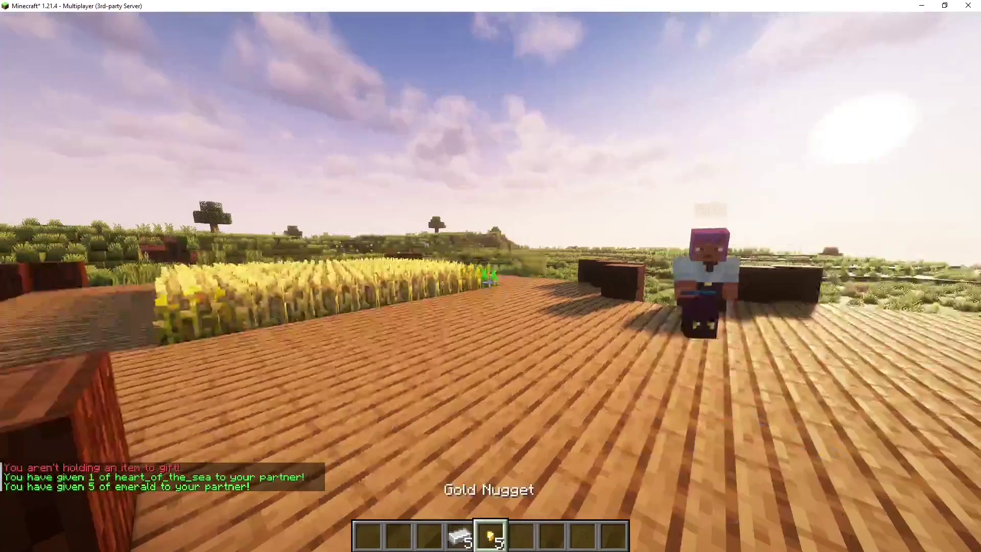
{"action": "type", "text": "/marry gift Alto_"}
{"action": "key", "text": "Return"}
{"action": "type", "text": "5/marry gift Alto_"}
{"action": "key", "text": "Return"}
{"action": "key", "text": "t"}
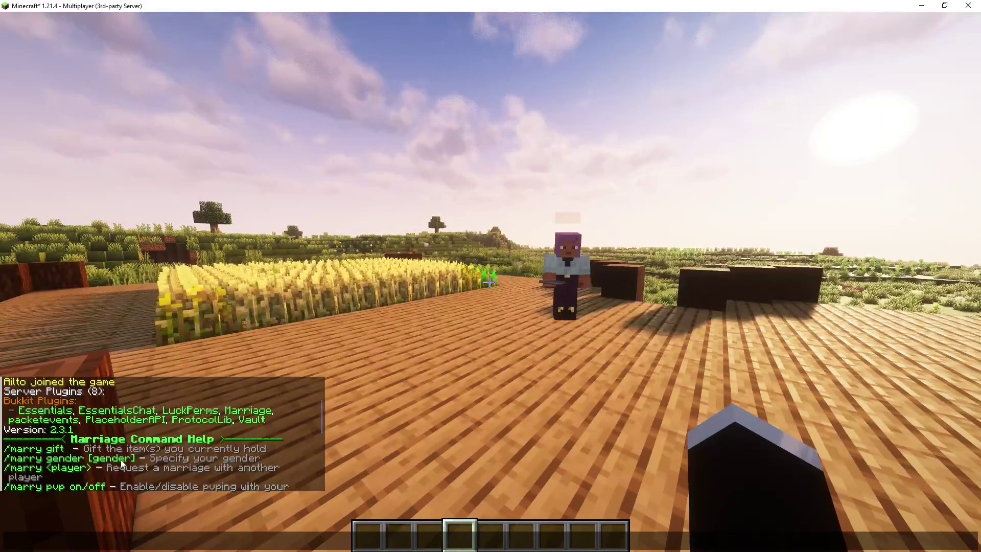
{"action": "type", "text": "t/marry gen"}
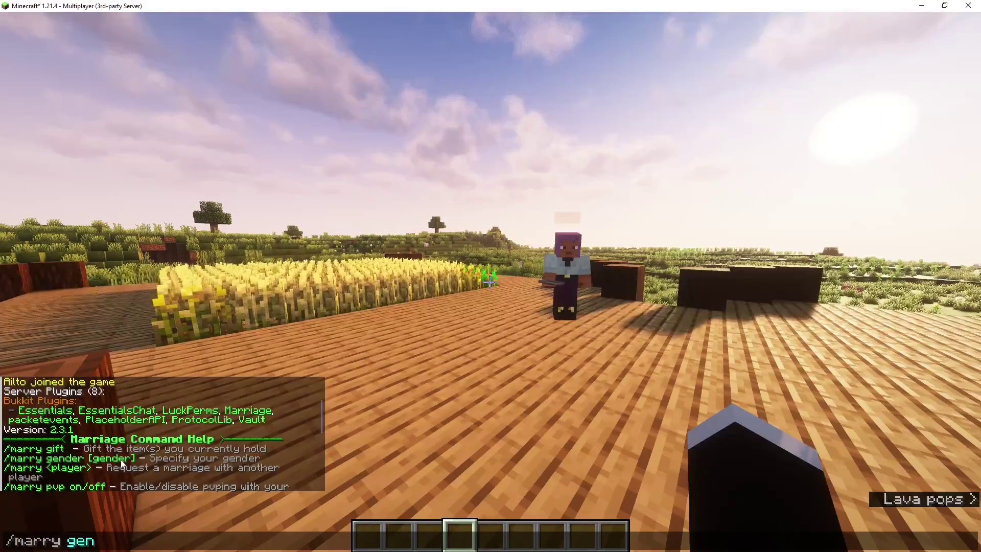
{"action": "type", "text": "r Male"}
- Run /marry gender Male and /marry pvp off, then review the confirmations in chat
{"action": "key", "text": "Return"}
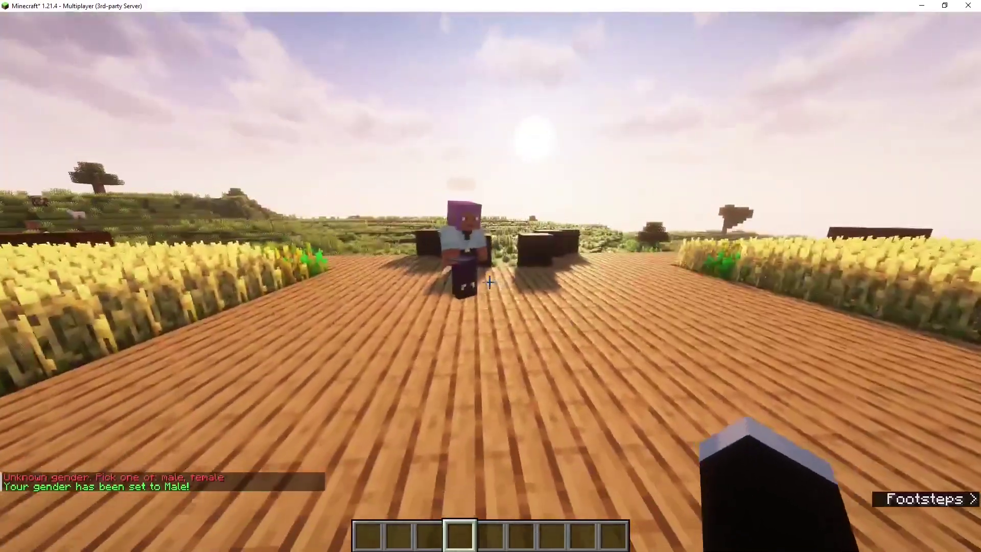
{"action": "scroll", "coordinate": [90, 474], "scroll_direction": "up", "scroll_amount": 5}
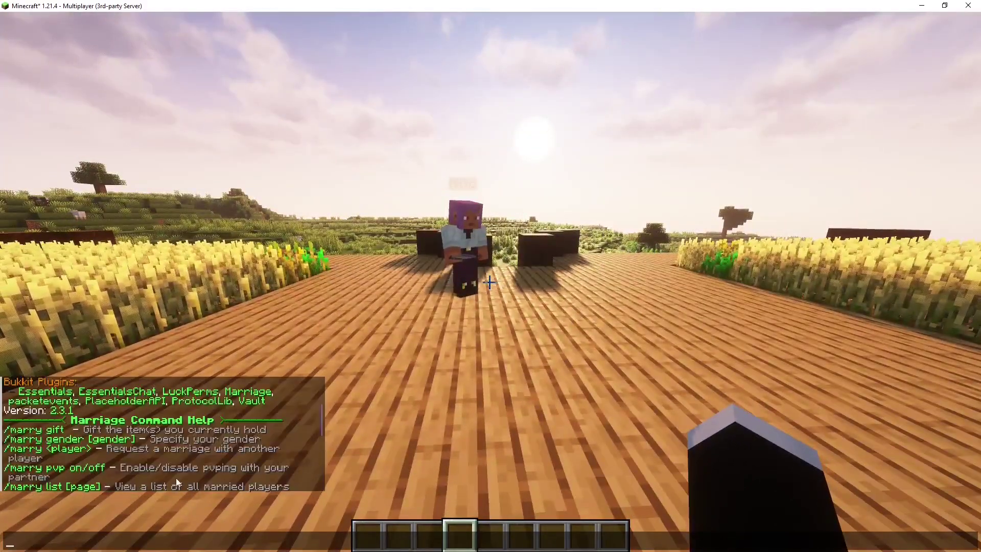
{"action": "type", "text": "/marry pvp off"}
{"action": "key", "text": "Return"}
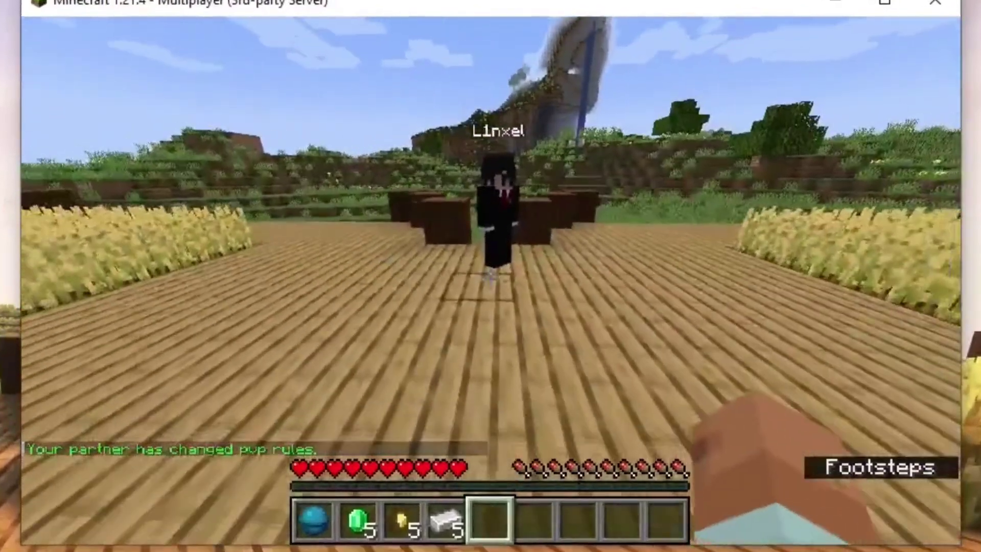
{"action": "key", "text": "t"}
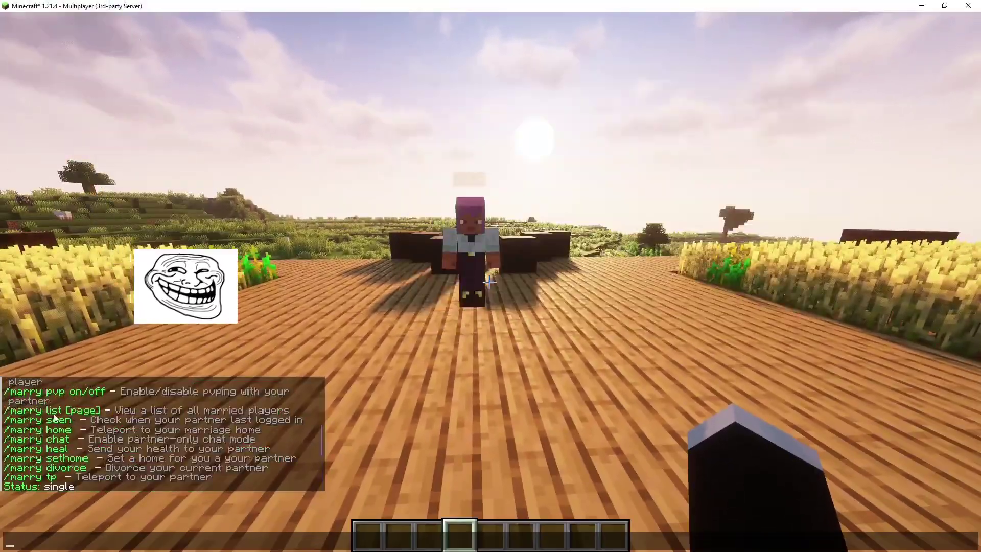
{"action": "type", "text": "/"}
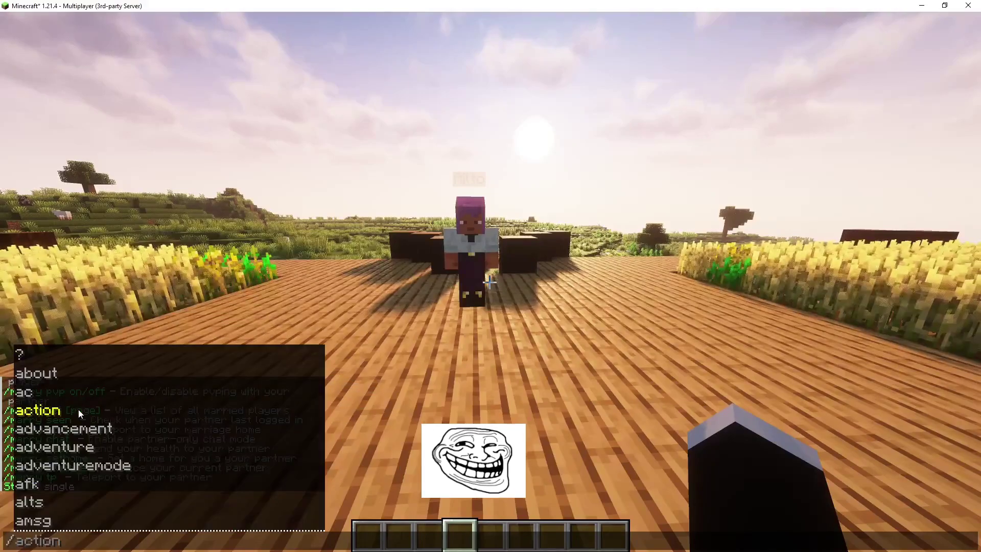
{"action": "type", "text": "marriage list"}
- List married players, check when the partner was last online, and show the marriage help
{"action": "key", "text": "Return"}
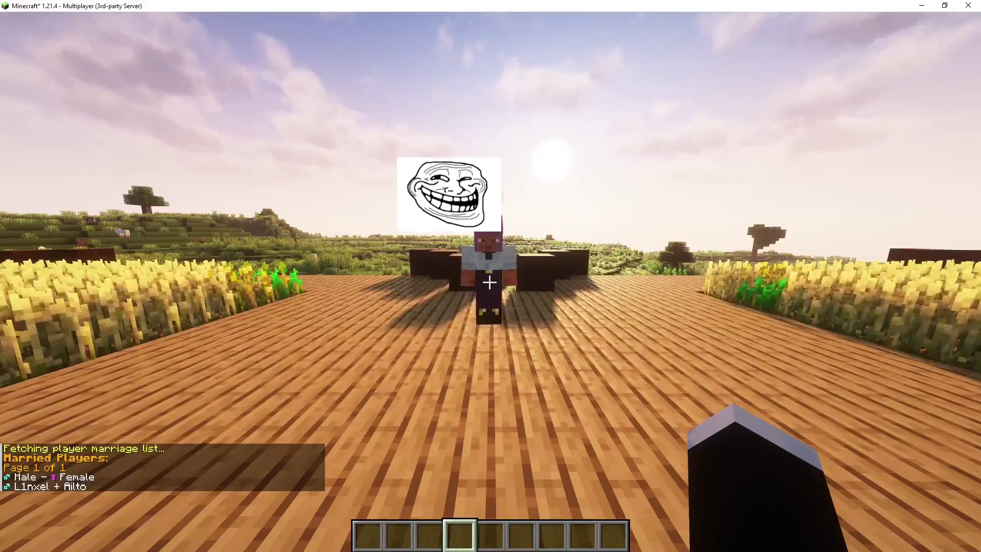
{"action": "type", "text": "/memo"}
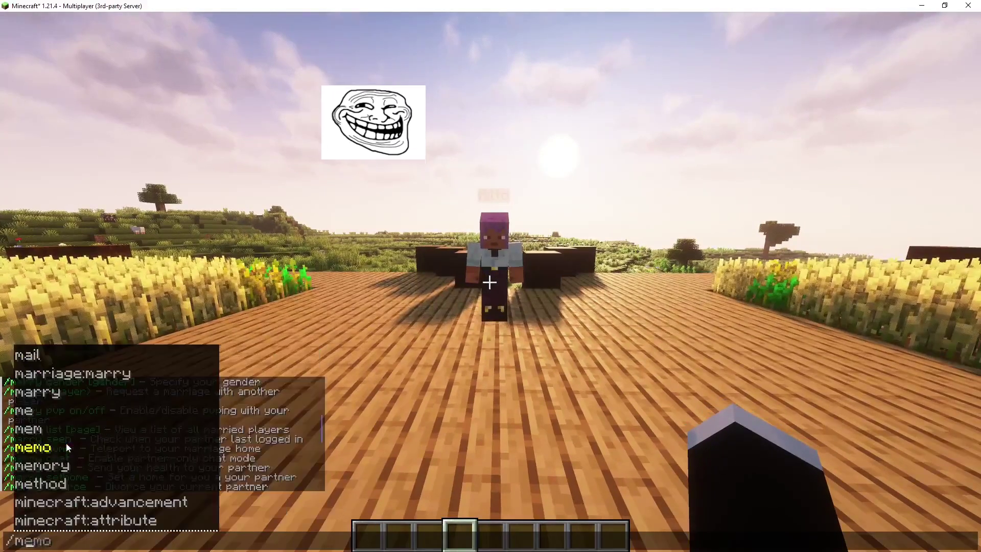
{"action": "key", "text": "BackSpace"}
{"action": "key", "text": "BackSpace"}
{"action": "key", "text": "BackSpace"}
{"action": "type", "text": "arry seen"}
{"action": "key", "text": "Return"}
{"action": "type", "text": "t"}
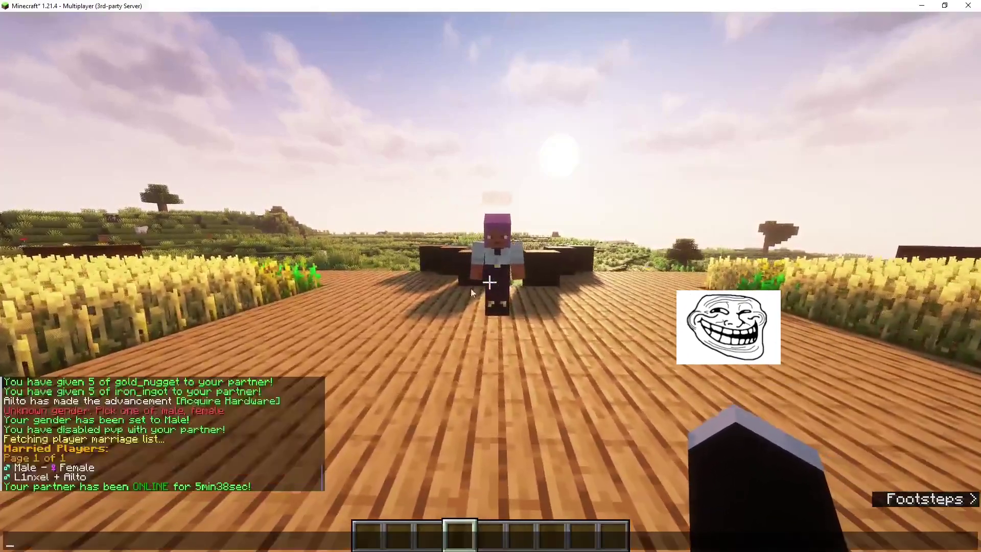
{"action": "type", "text": "/marry"}
{"action": "key", "text": "Return"}
{"action": "type", "text": "t/mail"}
- Set a marriage home with /marry sethome and teleport there with /marry home
{"action": "key", "text": "BackSpace"}
{"action": "key", "text": "BackSpace"}
{"action": "type", "text": "rry sethome"}
{"action": "key", "text": "Return"}
{"action": "key", "text": "t"}
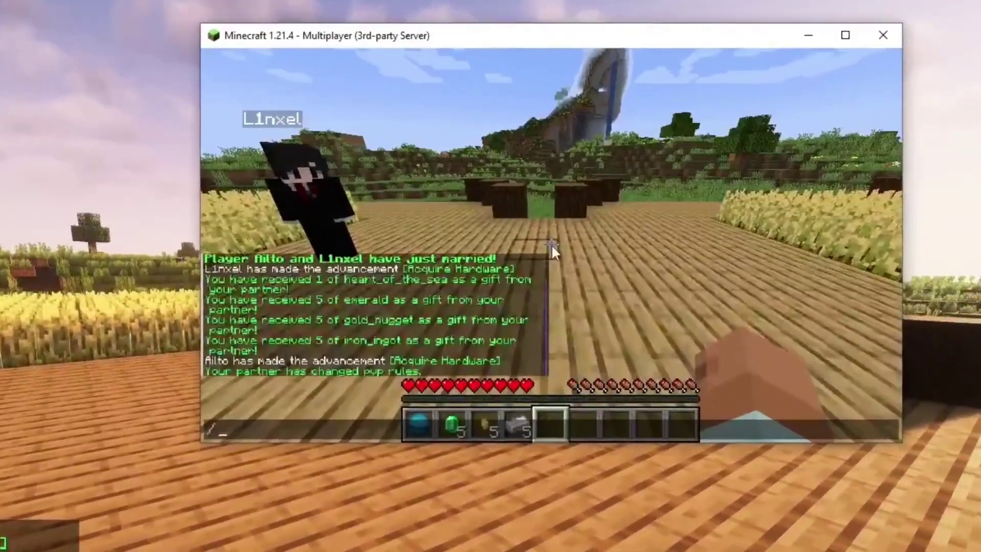
{"action": "type", "text": "marry home"}
{"action": "key", "text": "Return"}
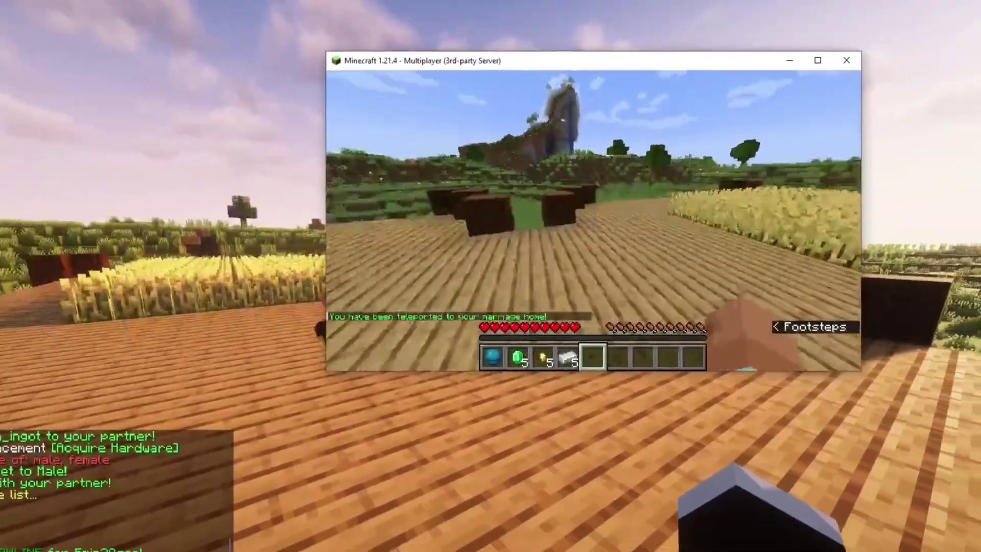
{"action": "type", "text": "t/a"}
- Enter /marry chat to switch into partner-only marriage chat
{"action": "key", "text": "Tab"}
{"action": "key", "text": "BackSpace"}
{"action": "type", "text": "ma"}
{"action": "key", "text": "Tab"}
{"action": "key", "text": "Return"}
{"action": "key", "text": "t"}
- Send Hi through marriage chat, then run /marry chat on the other client to leave chat mode
{"action": "key", "text": "Return"}
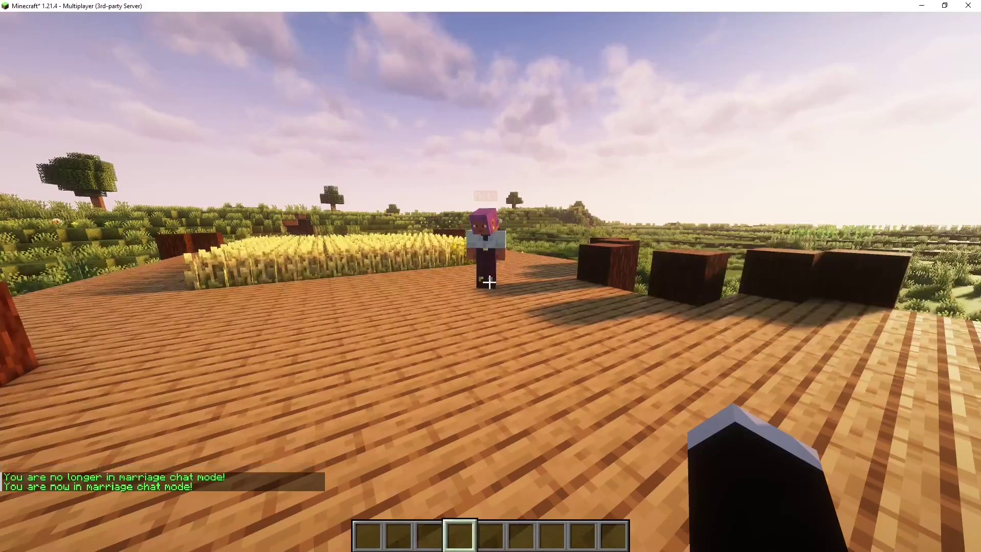
{"action": "type", "text": "tHi"}
{"action": "key", "text": "Return"}
{"action": "key", "text": "t"}
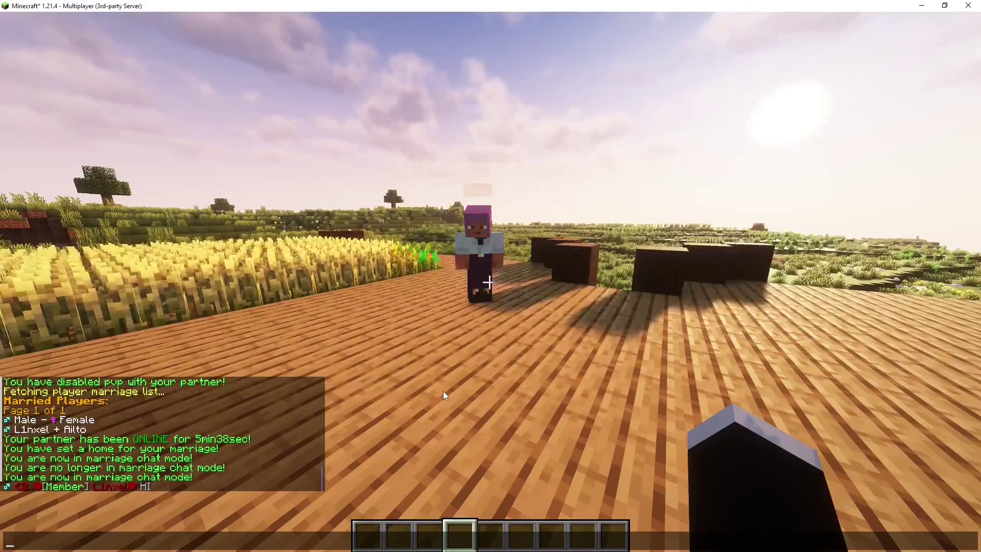
{"action": "type", "text": "/marry chat"}
{"action": "key", "text": "Return"}
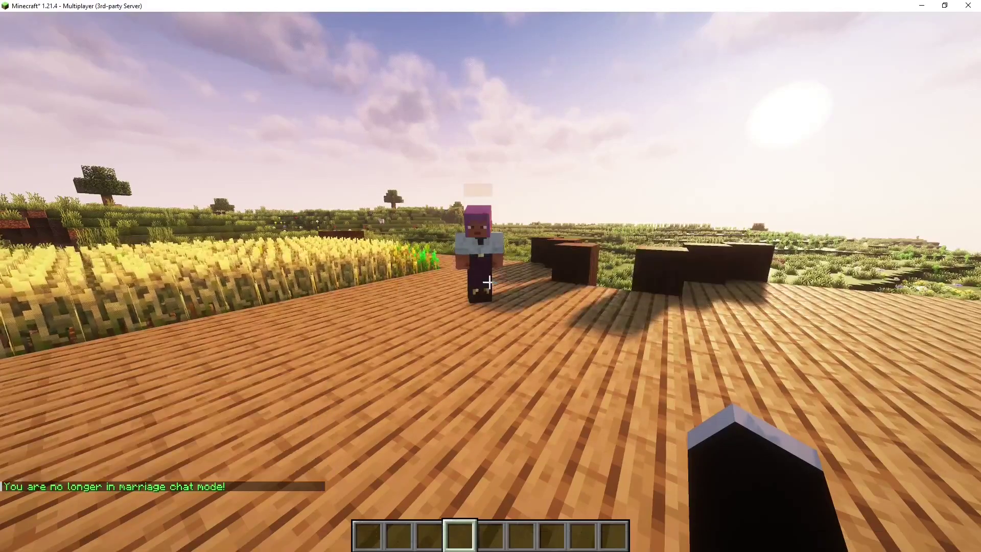
- Run /marry heal, switch game mode with /gm a, and heal the partner by five hearts
{"action": "key", "text": "slash"}
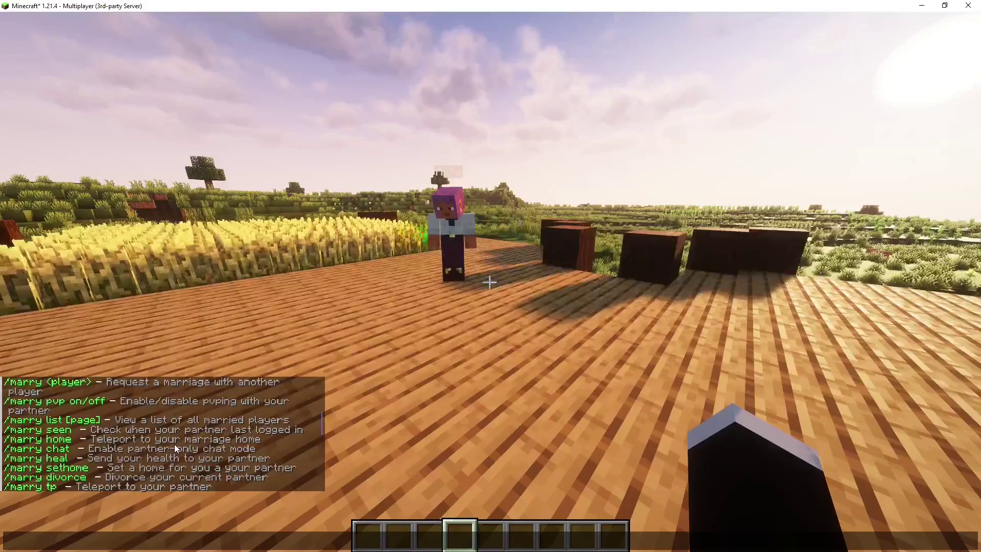
{"action": "type", "text": "marry he"}
{"action": "key", "text": "Tab"}
{"action": "key", "text": "Return"}
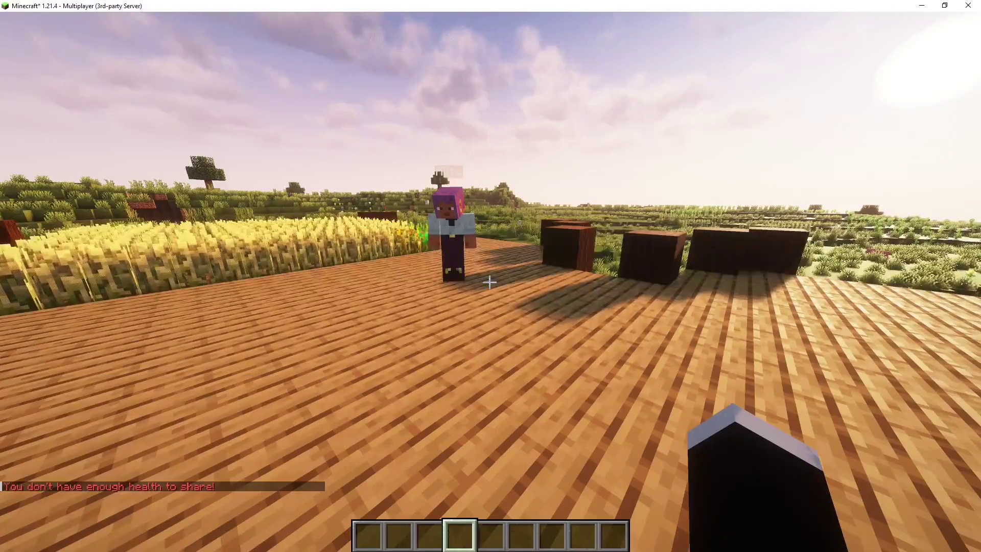
{"action": "key", "text": "slash"}
{"action": "type", "text": "gm a"}
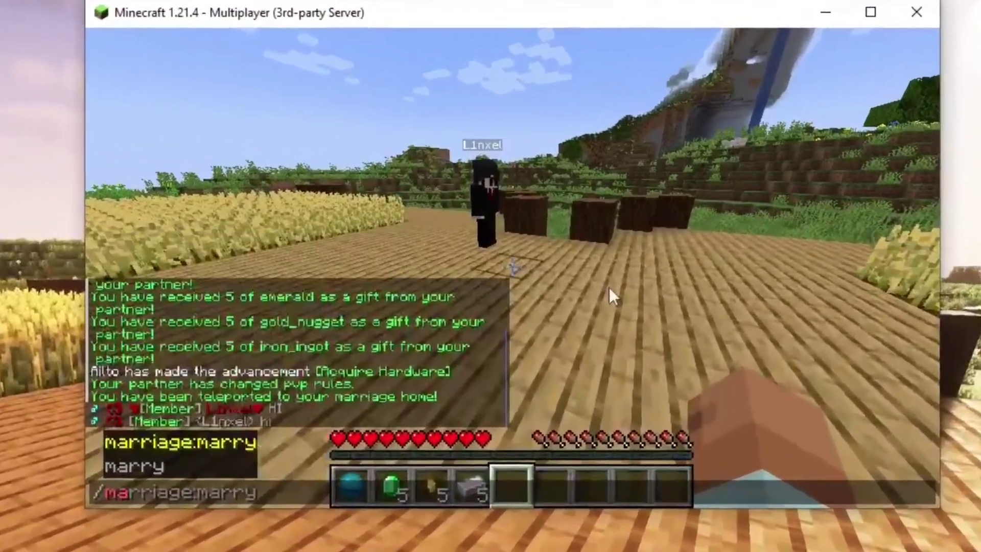
{"action": "key", "text": "Tab"}
{"action": "key", "text": "Return"}
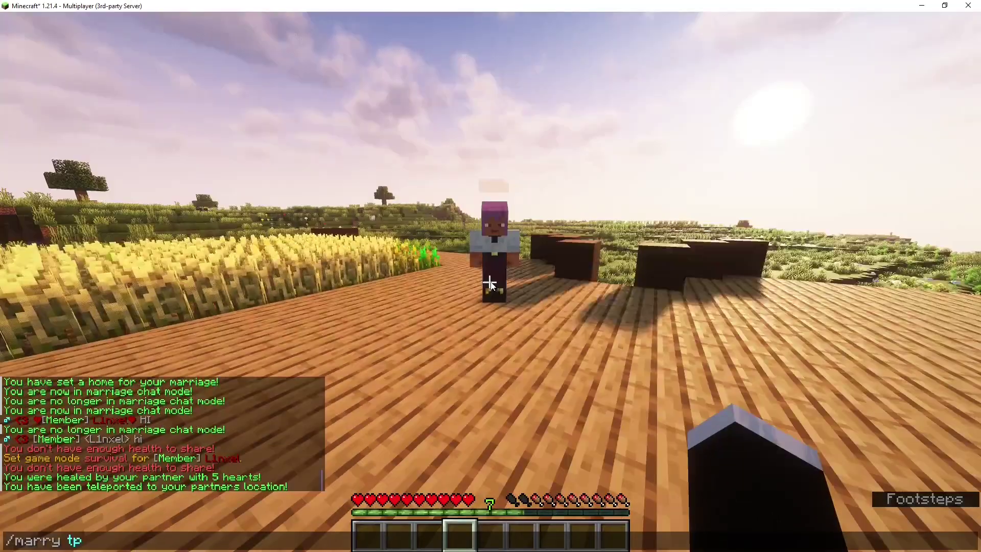
- Teleport to the partner with /marry tp, divorce them, then switch to the plugin's SpigotMC page
{"action": "key", "text": "Return"}
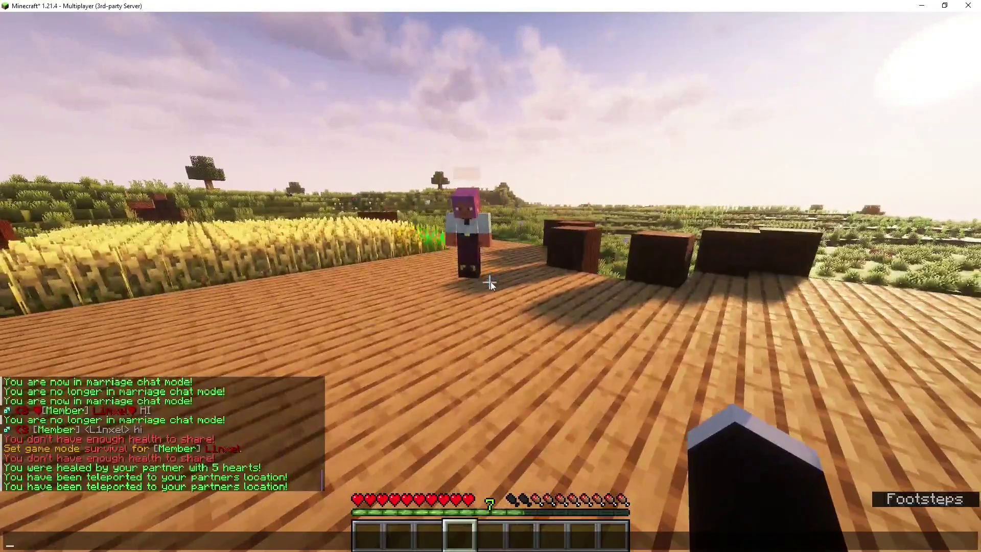
{"action": "key", "text": "slash"}
{"action": "type", "text": "ma"}
{"action": "key", "text": "Tab"}
{"action": "type", "text": "div"}
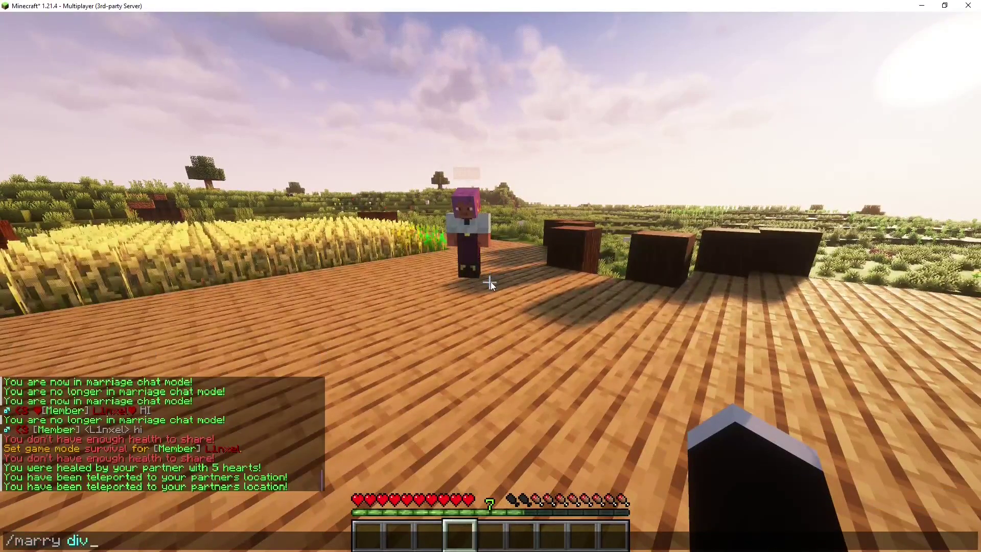
{"action": "type", "text": "orce"}
{"action": "key", "text": "Return"}
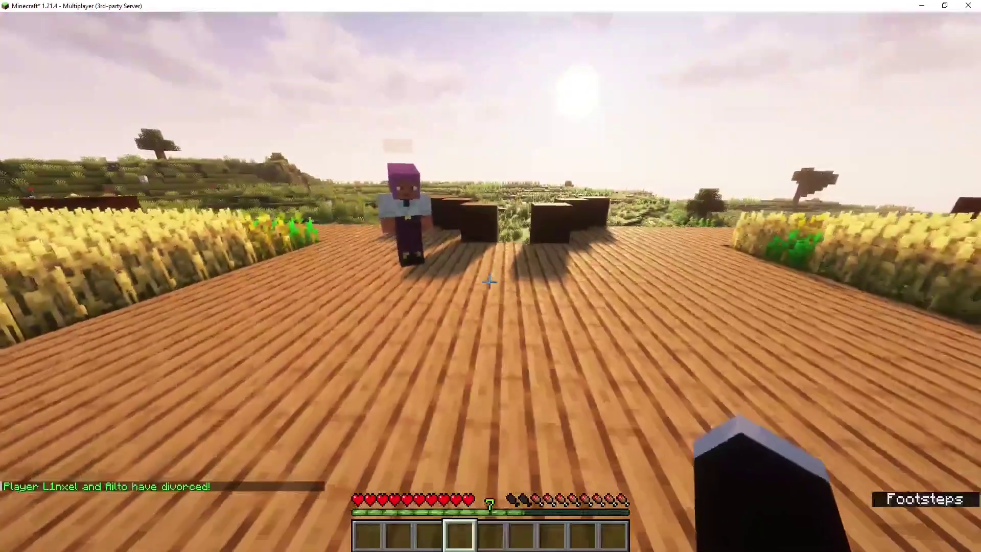
{"action": "key", "text": "t"}
{"action": "key", "text": "alt+Tab"}
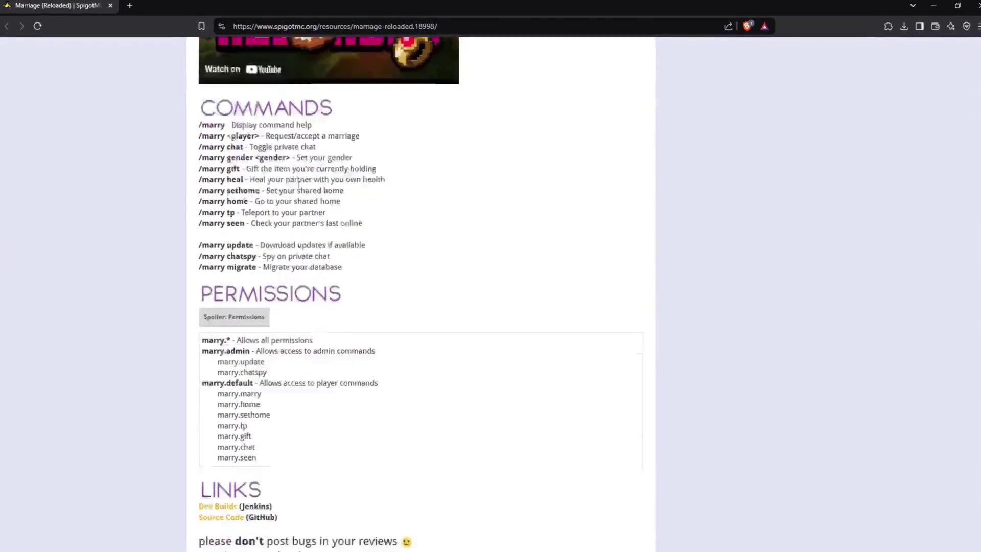
{"action": "scroll", "coordinate": [491, 307], "scroll_direction": "down", "scroll_amount": 3}
- Expand the Permissions spoiler and highlight the marry.* all-permissions line
{"action": "left_click", "coordinate": [233, 189]}
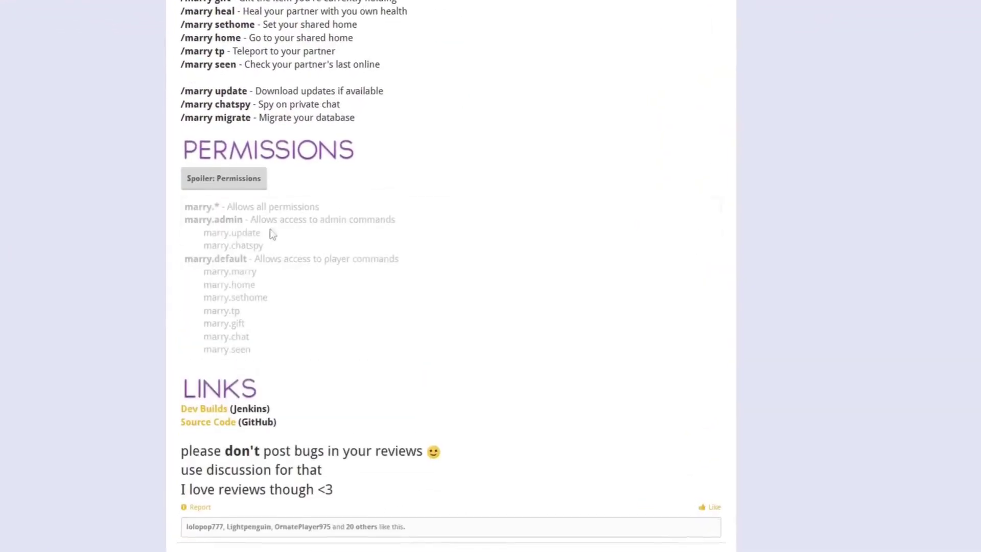
{"action": "left_click_drag", "start_coordinate": [317, 212], "coordinate": [192, 212]}
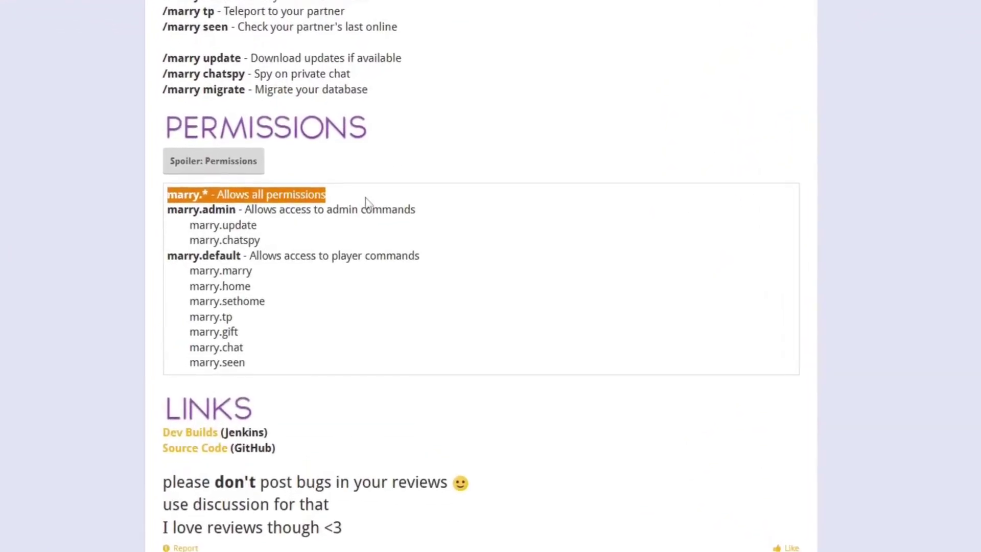
{"action": "left_click", "coordinate": [307, 161]}
{"action": "mouse_move", "coordinate": [329, 188]}
{"action": "left_mouse_down"}
{"action": "mouse_move", "coordinate": [188, 188]}
{"action": "mouse_move", "coordinate": [223, 175]}
{"action": "left_mouse_up"}
{"action": "left_click", "coordinate": [329, 184]}
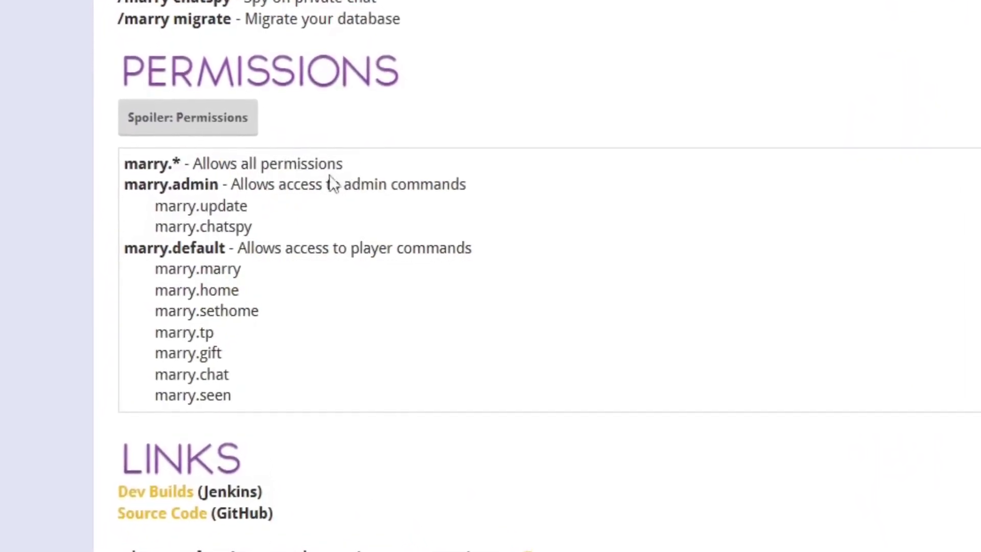
- Highlight the marry.update, marry.chatspy and marry.admin permission entries
{"action": "left_click_drag", "start_coordinate": [131, 184], "coordinate": [199, 183]}
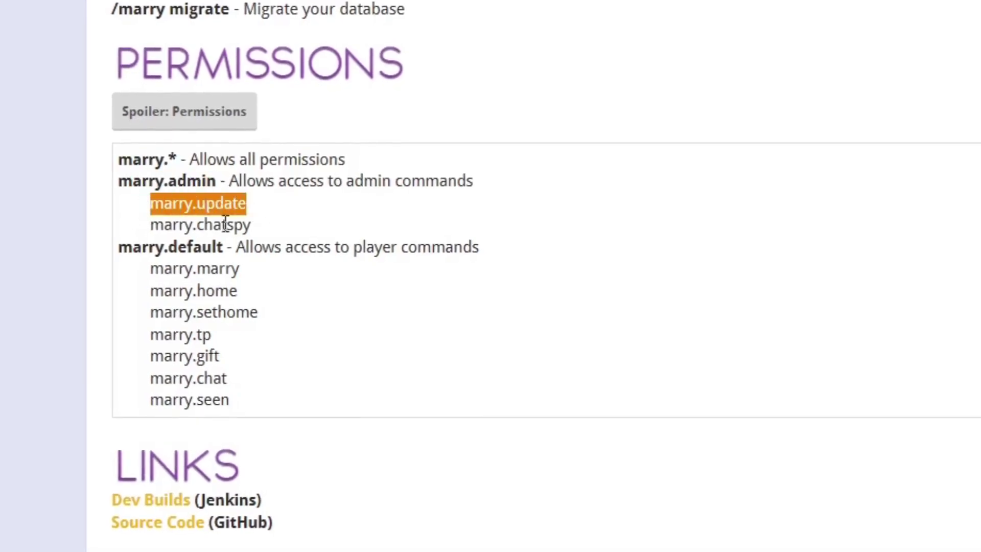
{"action": "left_click_drag", "start_coordinate": [251, 225], "coordinate": [163, 225]}
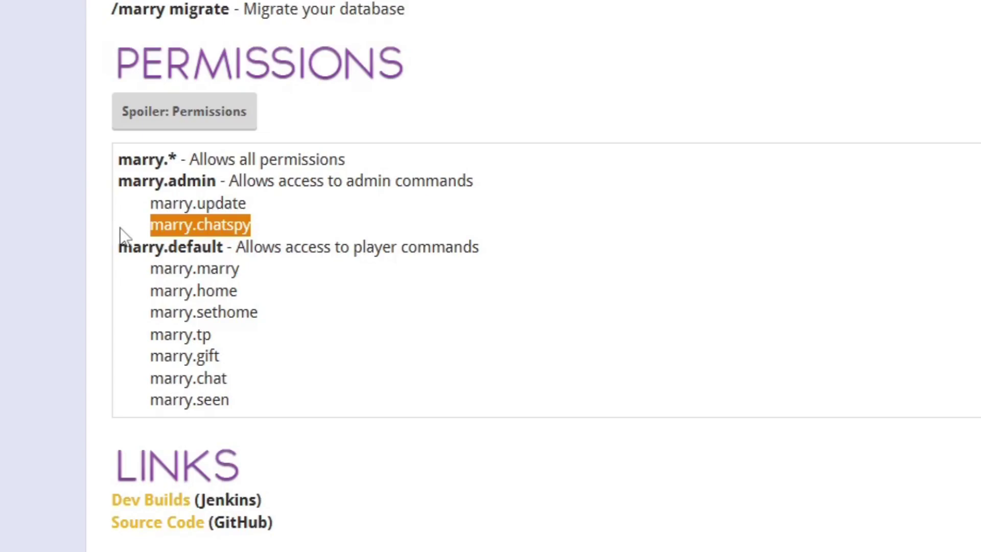
{"action": "left_click_drag", "start_coordinate": [119, 182], "coordinate": [208, 182]}
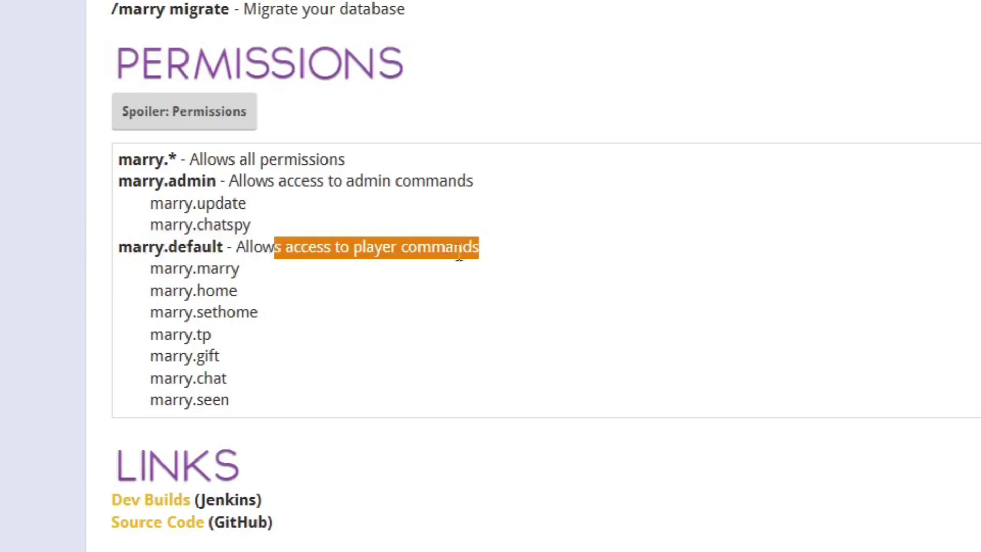
{"action": "double_click", "coordinate": [244, 271]}
{"action": "left_click", "coordinate": [224, 295]}
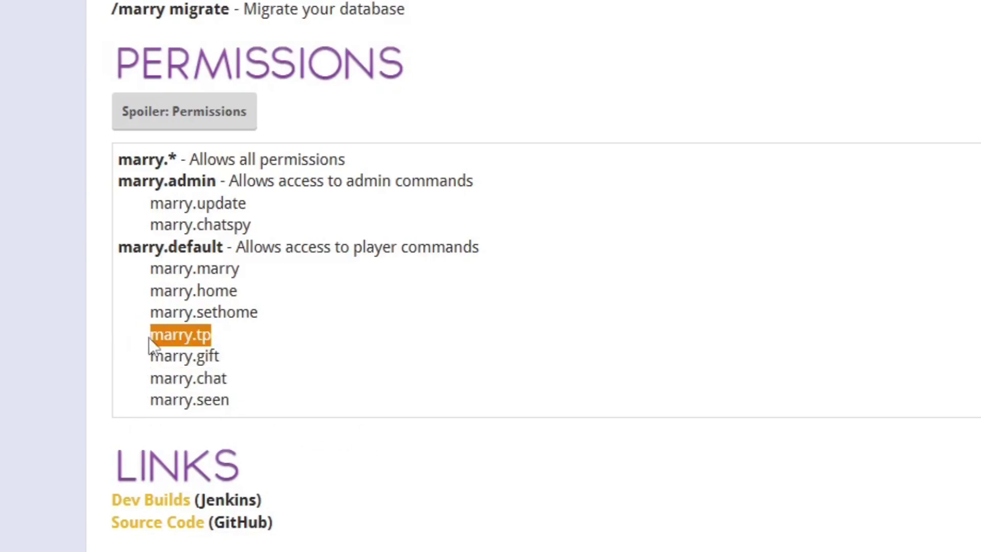
{"action": "left_click_drag", "start_coordinate": [211, 335], "coordinate": [151, 335]}
{"action": "left_click", "coordinate": [197, 312]}
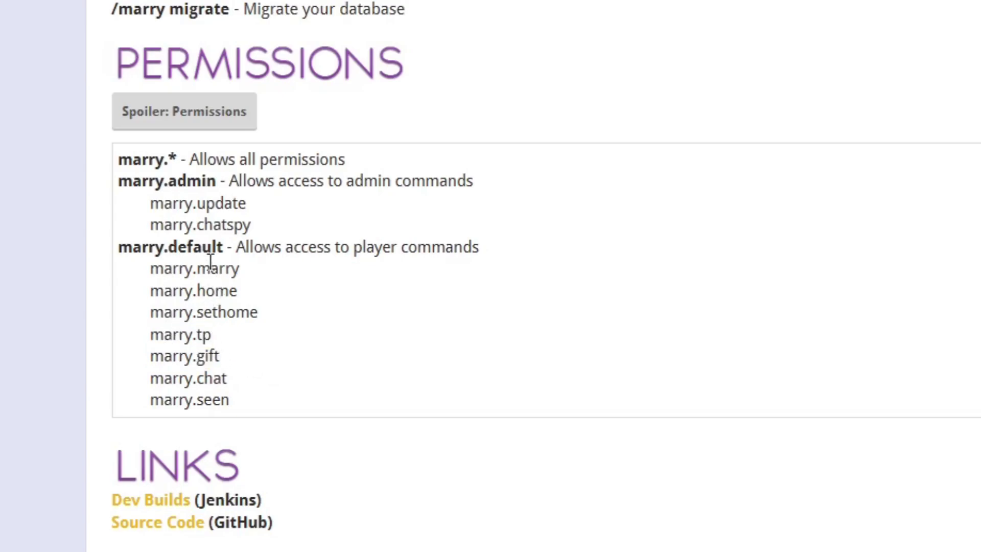
{"action": "left_click_drag", "start_coordinate": [211, 335], "coordinate": [146, 341]}
{"action": "left_click_drag", "start_coordinate": [117, 246], "coordinate": [223, 247]}
{"action": "left_click", "coordinate": [300, 334]}
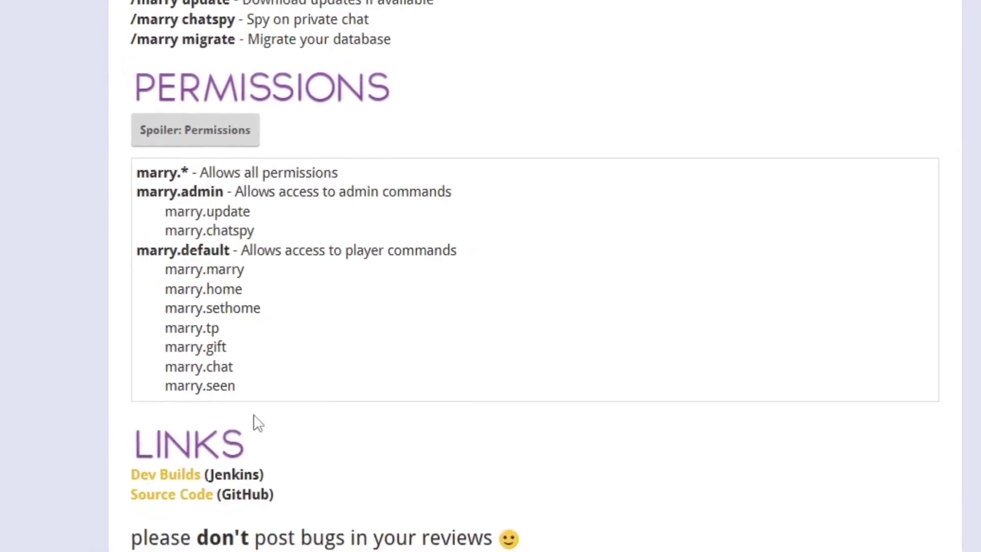
{"action": "scroll", "coordinate": [307, 383], "scroll_direction": "down", "scroll_amount": 3}
{"action": "scroll", "coordinate": [269, 230], "scroll_direction": "up", "scroll_amount": 3}
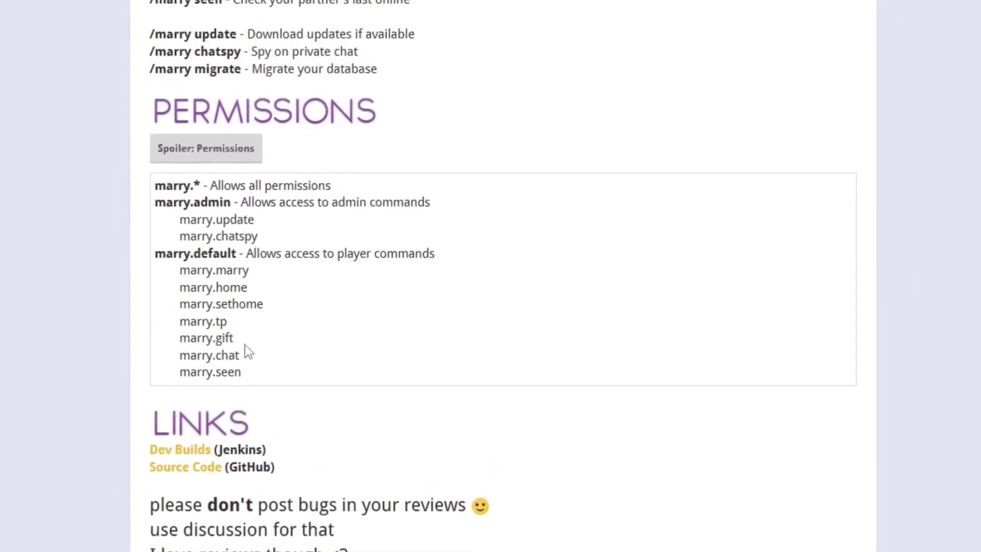
{"action": "left_click_drag", "start_coordinate": [234, 253], "coordinate": [148, 254]}
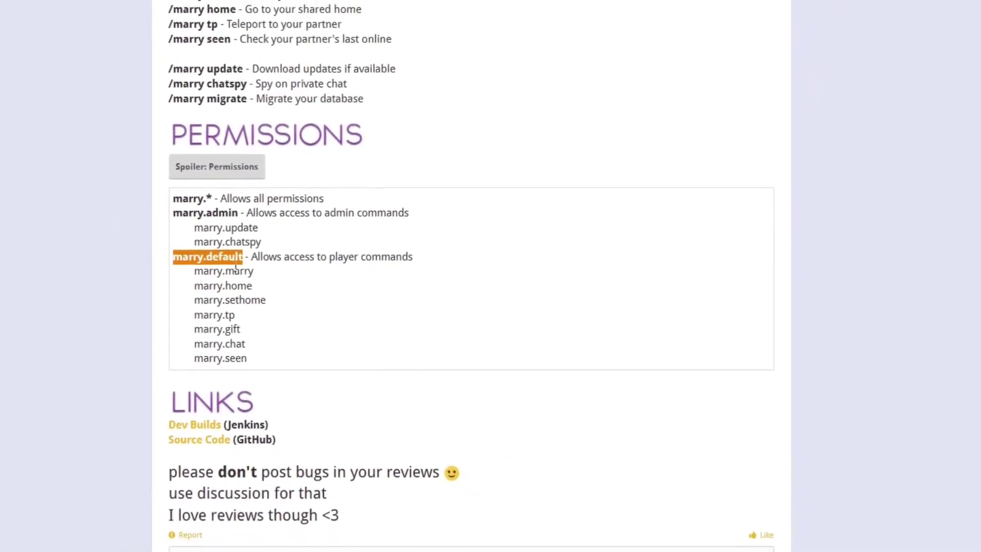